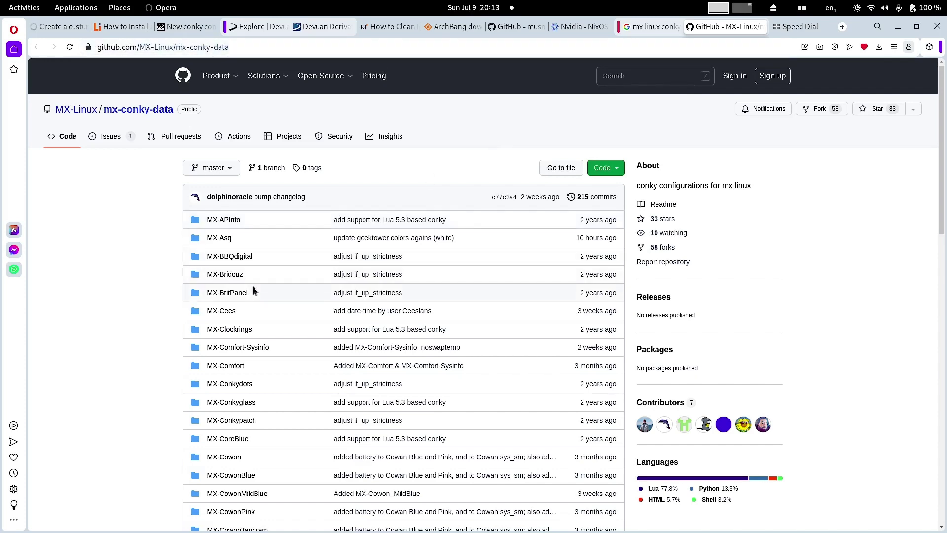
# Look through the theme folders in the mx-conky-data repository and open its code download options.
pyautogui.scroll(-1, 254, 338)
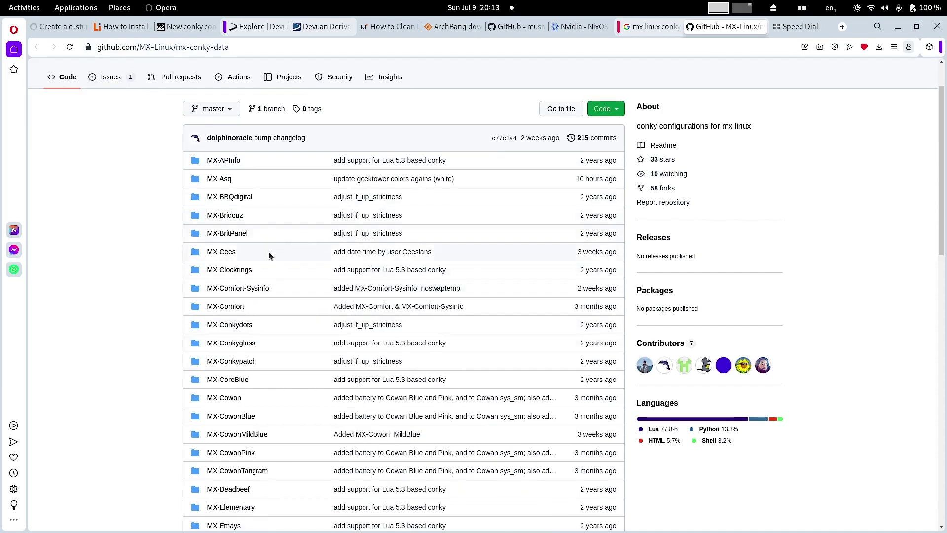
pyautogui.scroll(-7, 269, 247)
pyautogui.scroll(-4, 261, 473)
pyautogui.scroll(11, 274, 451)
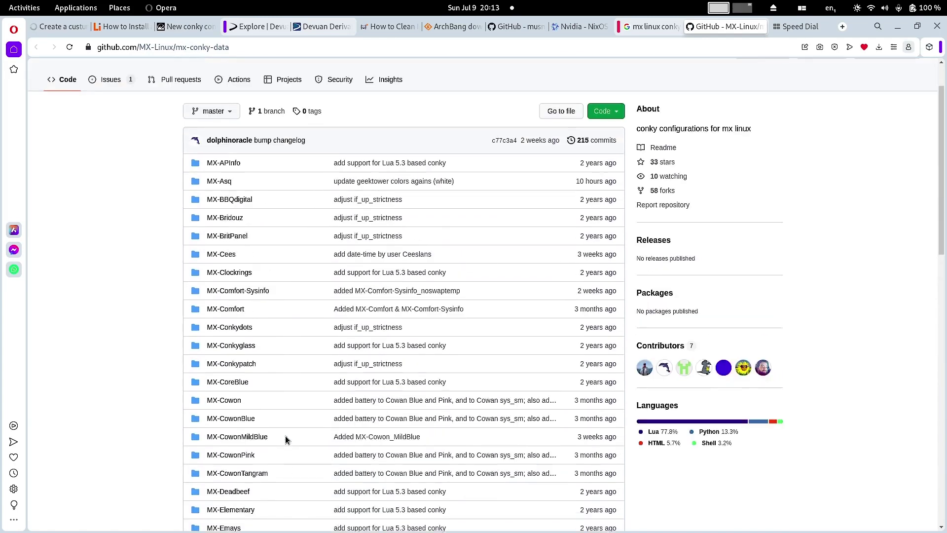
pyautogui.scroll(1, 285, 436)
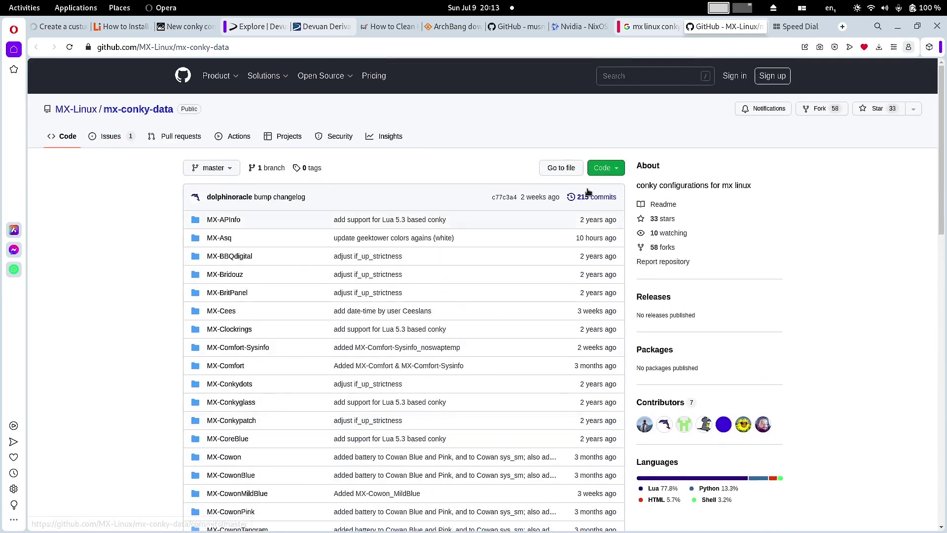
pyautogui.click(616, 170)
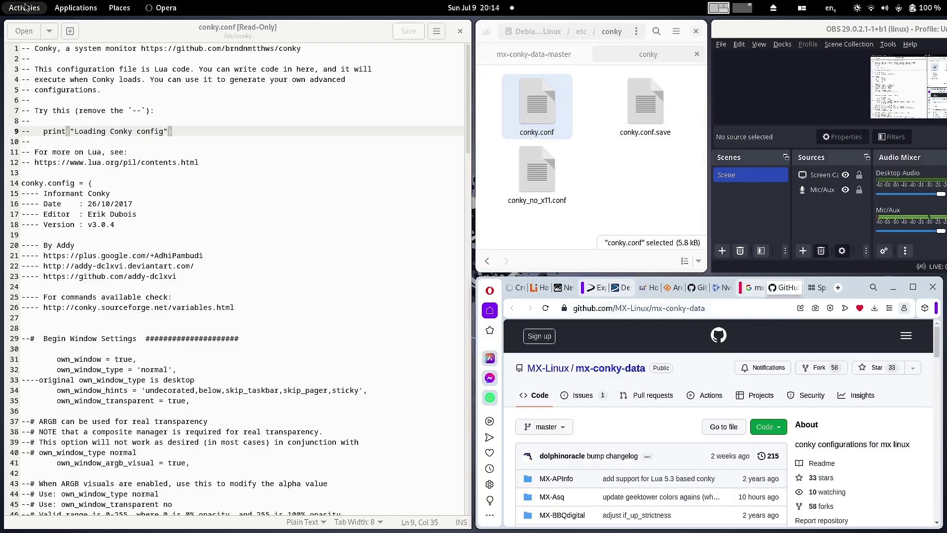
# Open the MX-APInfo folder in mx-conky-data-master and view the AP-info-debianUpdates-coloursMod.png preview, closing it when done.
pyautogui.doubleClick(485, 43)
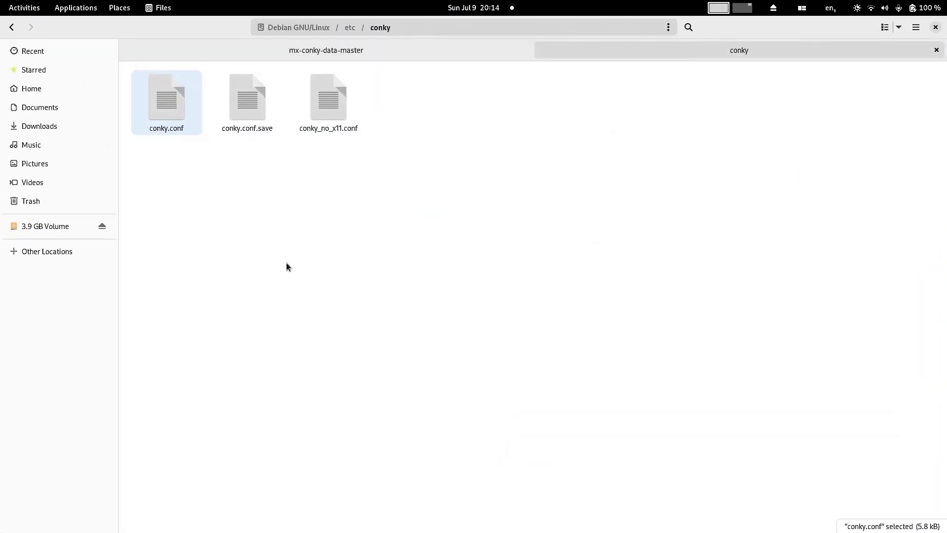
pyautogui.click(363, 49)
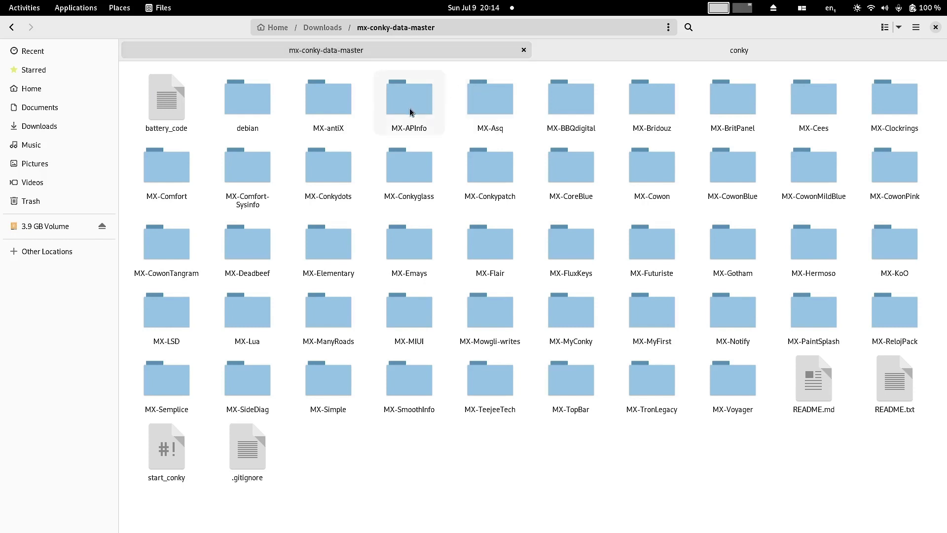
pyautogui.doubleClick(423, 101)
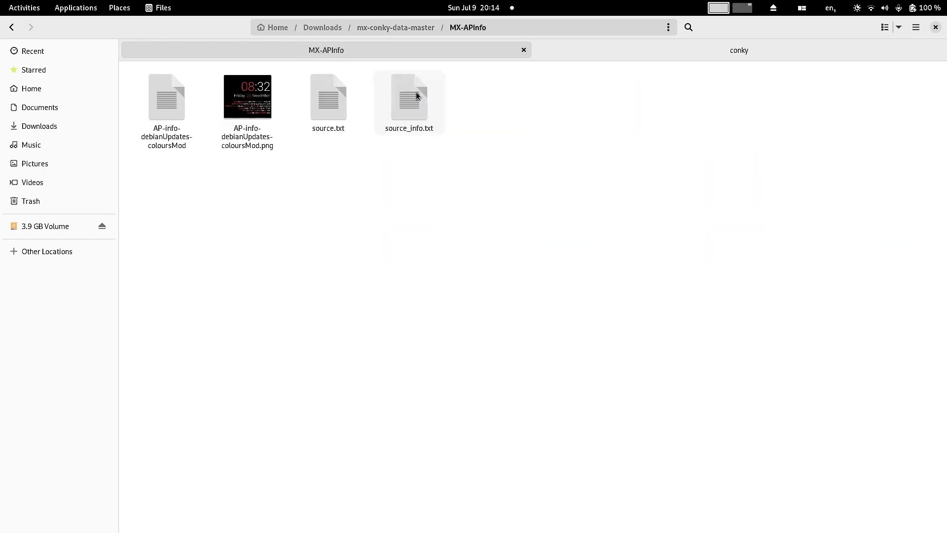
pyautogui.doubleClick(255, 111)
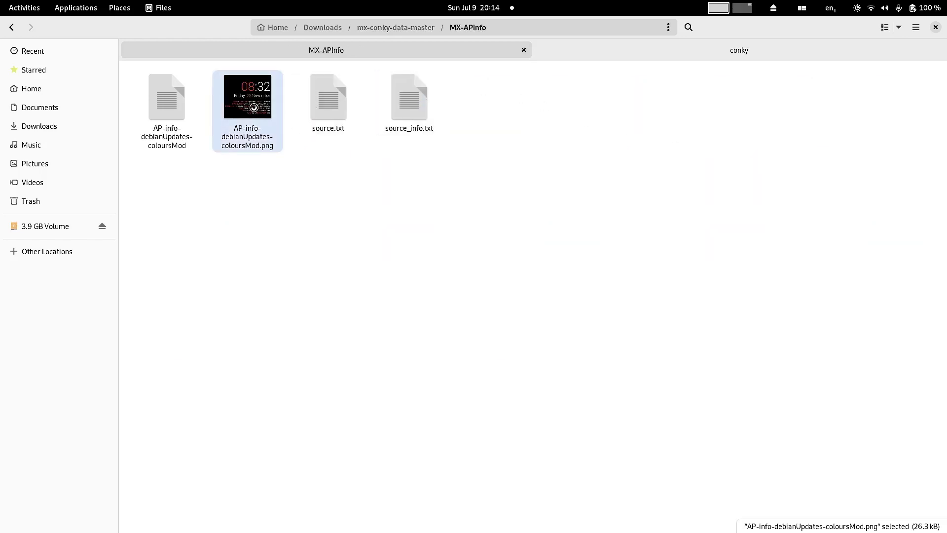
pyautogui.doubleClick(592, 165)
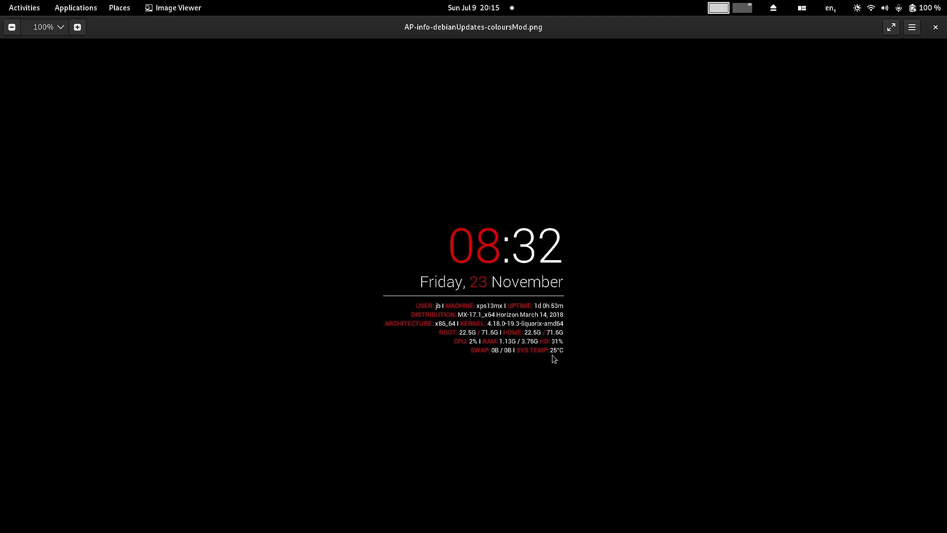
pyautogui.moveTo(552, 354)
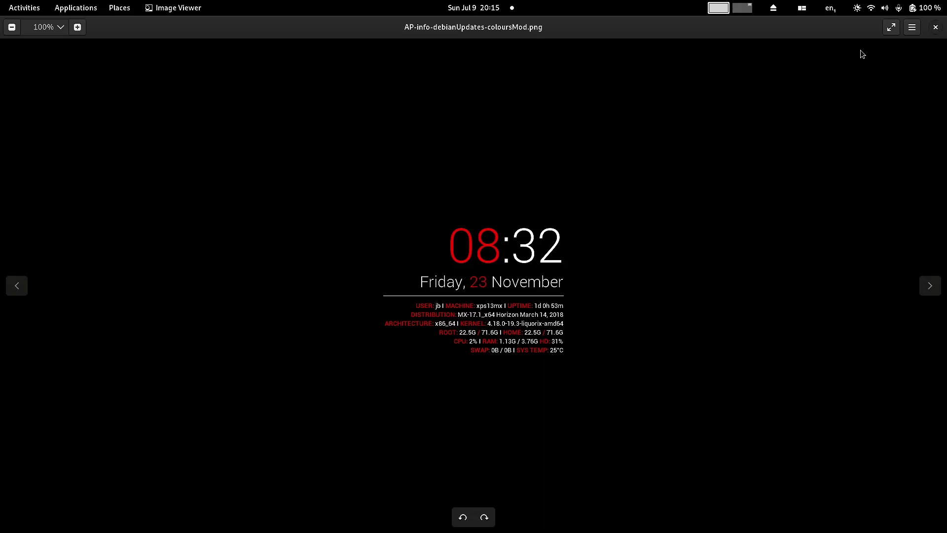
pyautogui.click(936, 27)
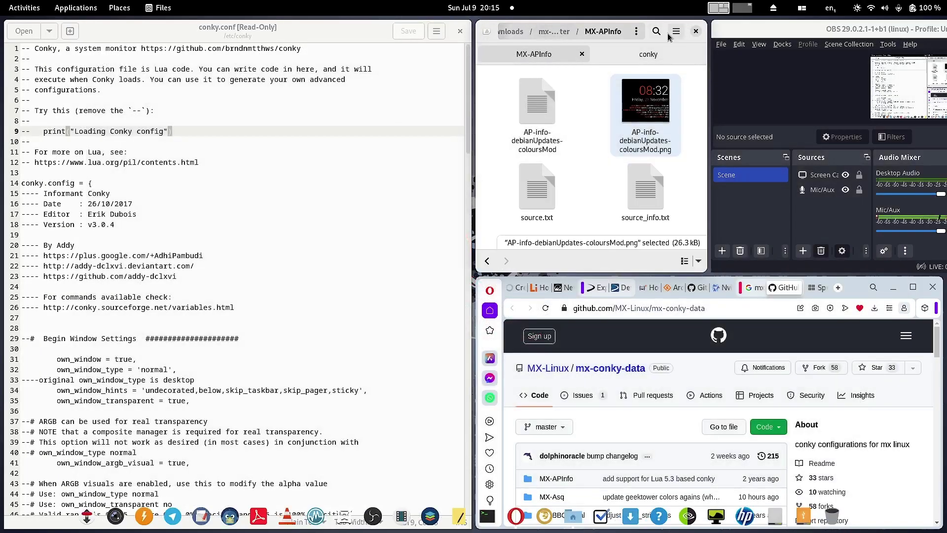
# Read source_info.txt and source.txt from the MX-APInfo folder, and close both documents.
pyautogui.doubleClick(484, 39)
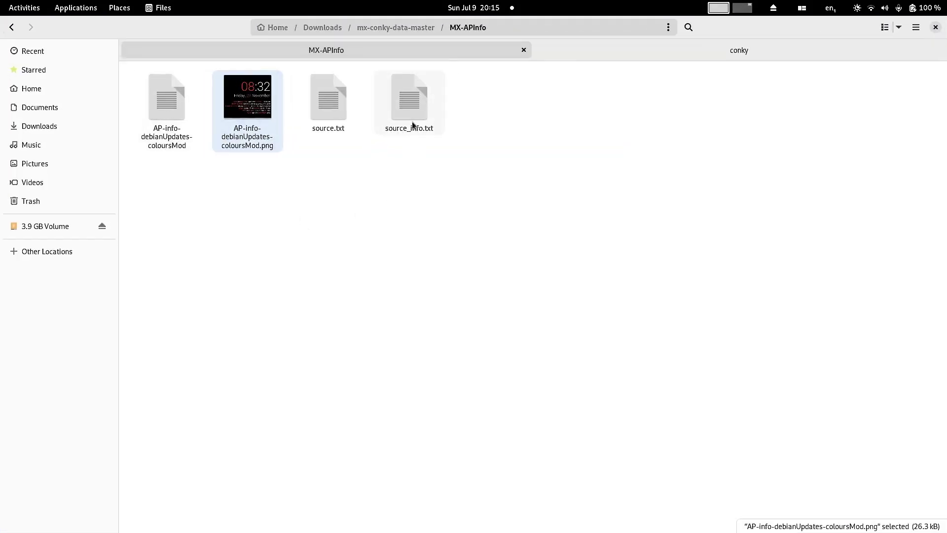
pyautogui.doubleClick(411, 101)
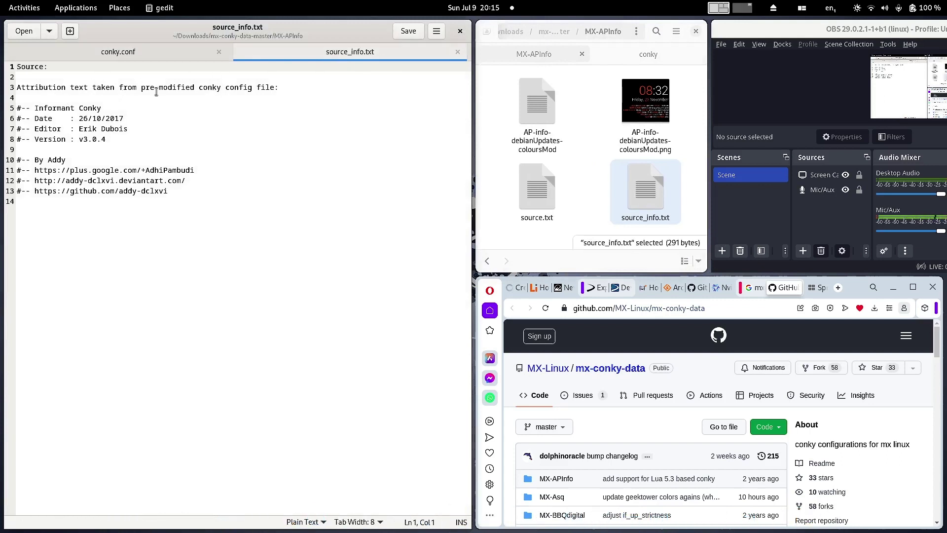
pyautogui.click(36, 171)
pyautogui.moveTo(36, 170); pyautogui.dragTo(196, 171)
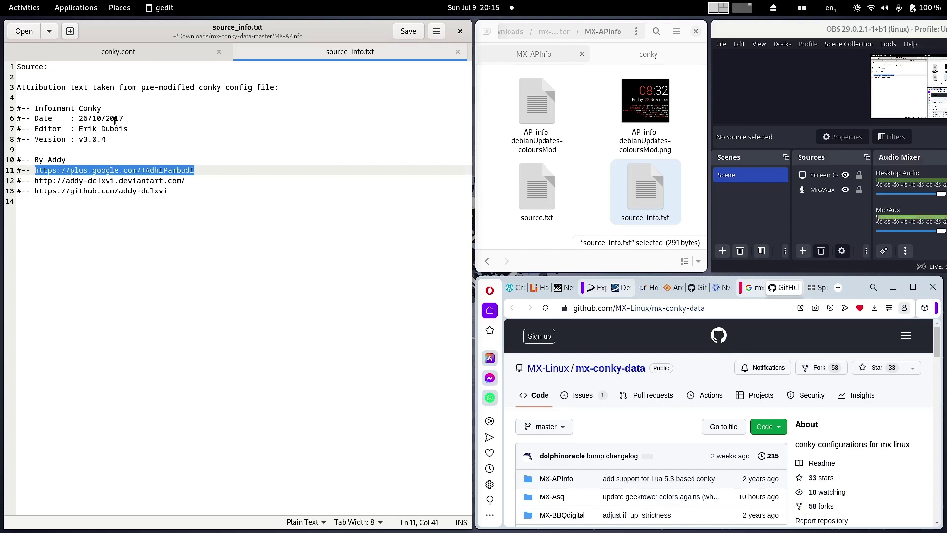
pyautogui.doubleClick(558, 200)
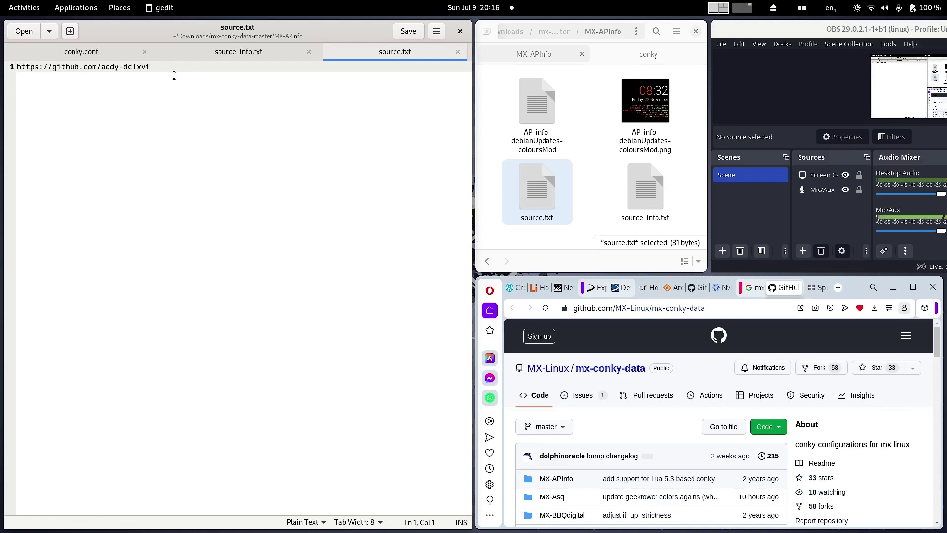
pyautogui.click(458, 52)
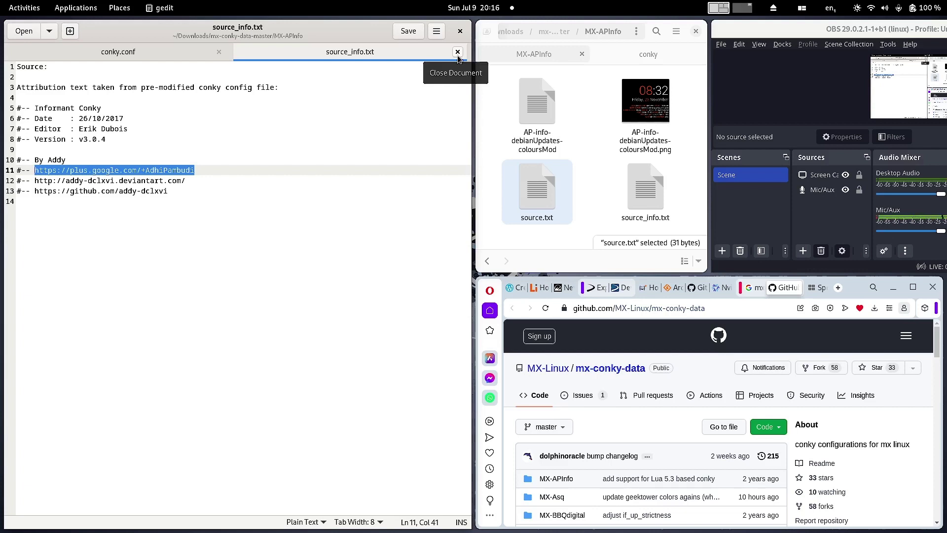
pyautogui.click(457, 52)
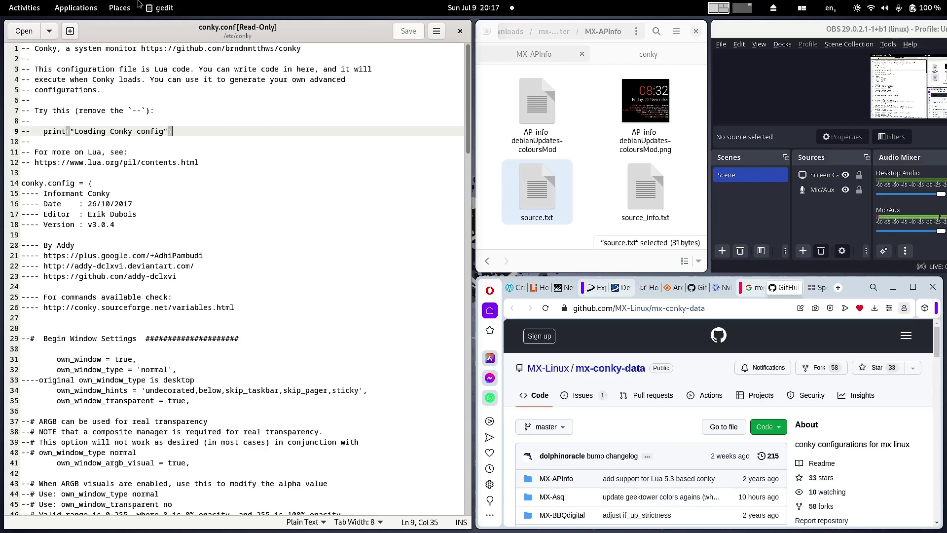
# Enlarge the conky.conf window and highlight the configuration from conky.config on line 14 through the last line, and clear the selection.
pyautogui.doubleClick(198, 31)
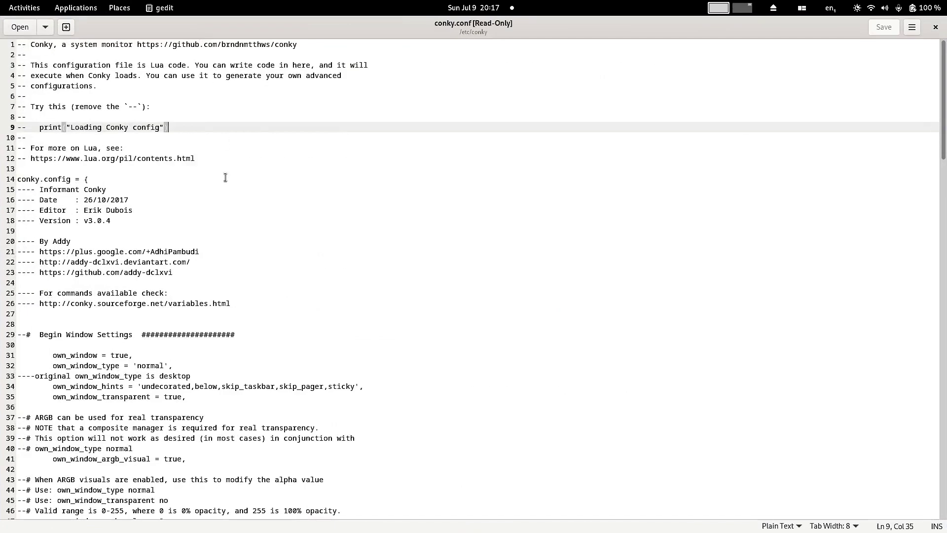
pyautogui.moveTo(17, 179); pyautogui.dragTo(131, 240)
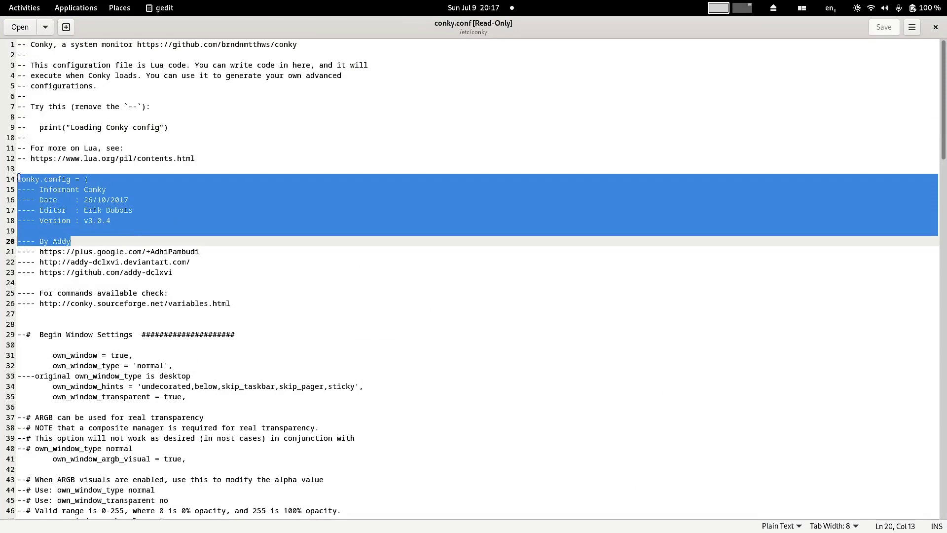
pyautogui.moveTo(18, 179); pyautogui.dragTo(192, 530)
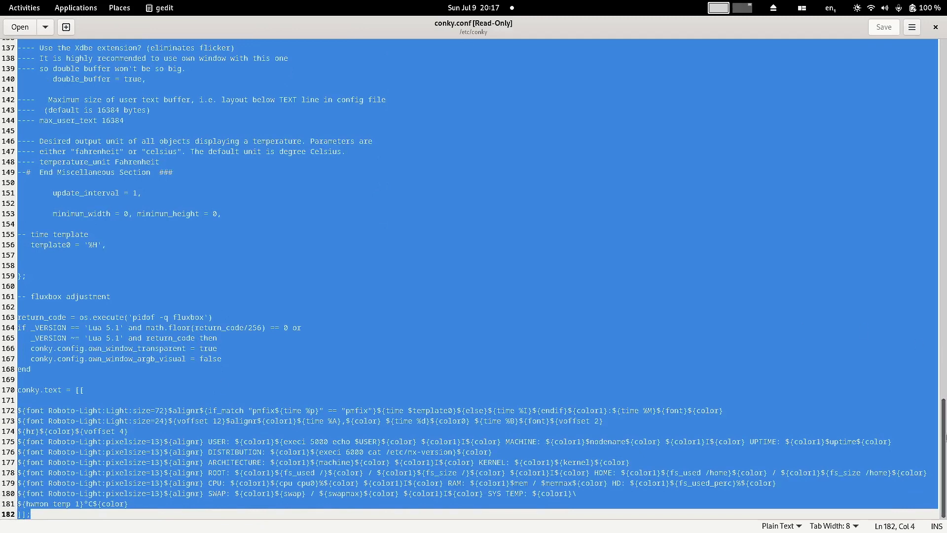
pyautogui.moveTo(943, 437); pyautogui.dragTo(944, 78)
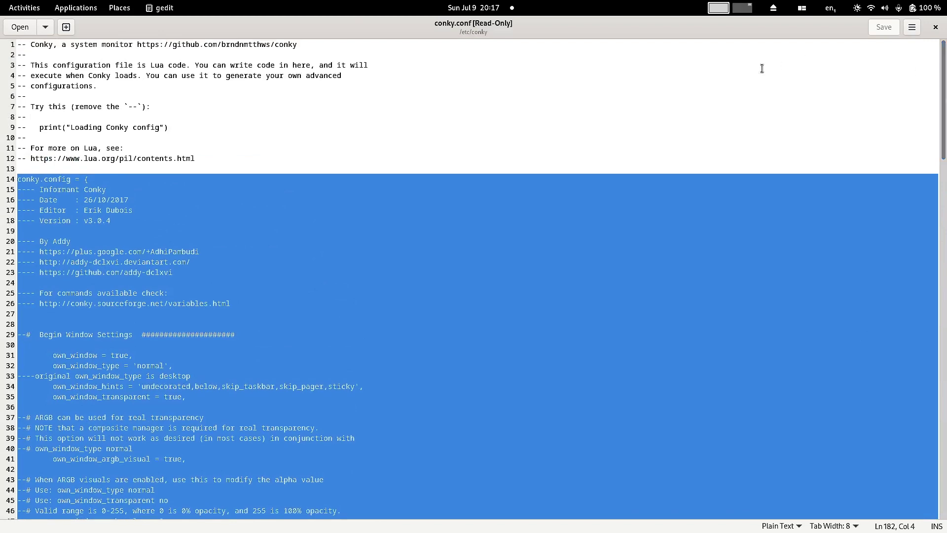
pyautogui.click(667, 86)
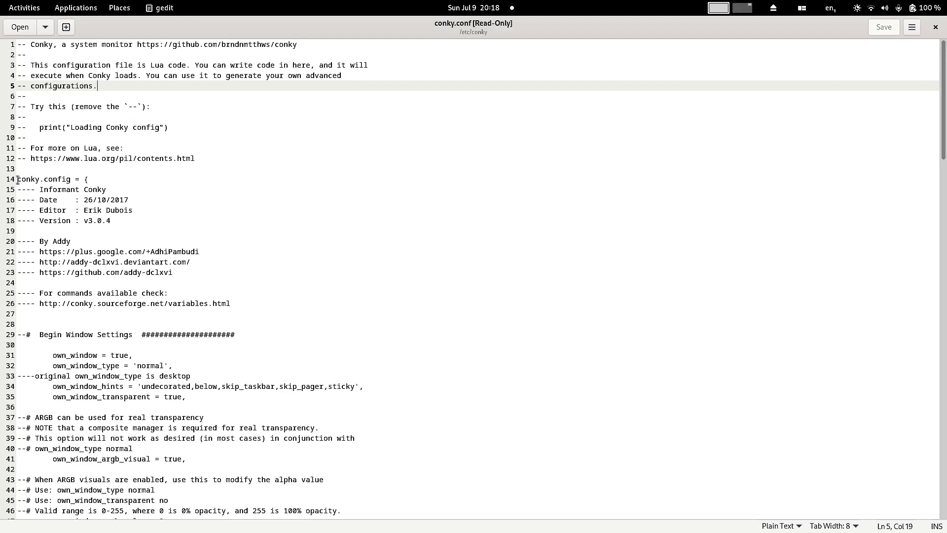
# Highlight lines 14 to 20 of conky.conf and select the AP-info-debianUpdates-coloursMod file in the MX-APInfo folder.
pyautogui.moveTo(18, 180); pyautogui.dragTo(136, 241)
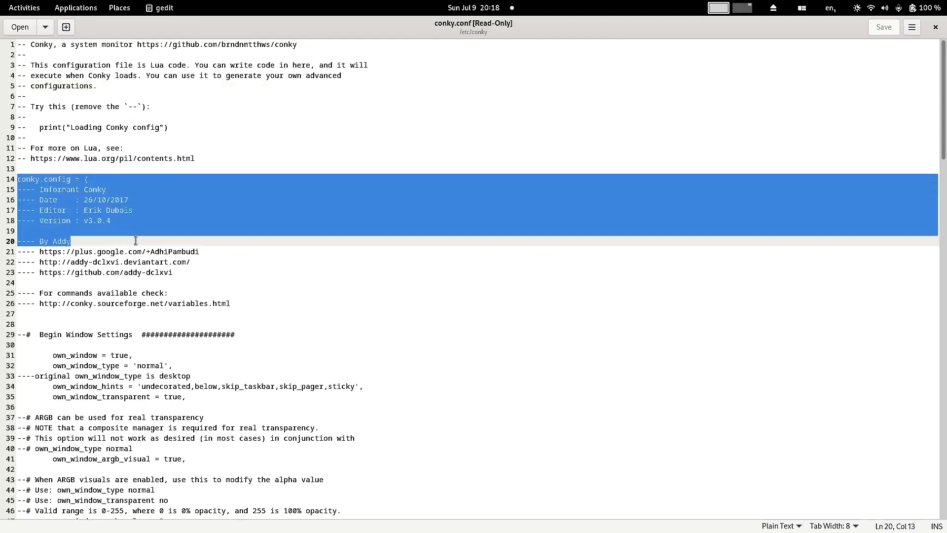
pyautogui.click(32, 10)
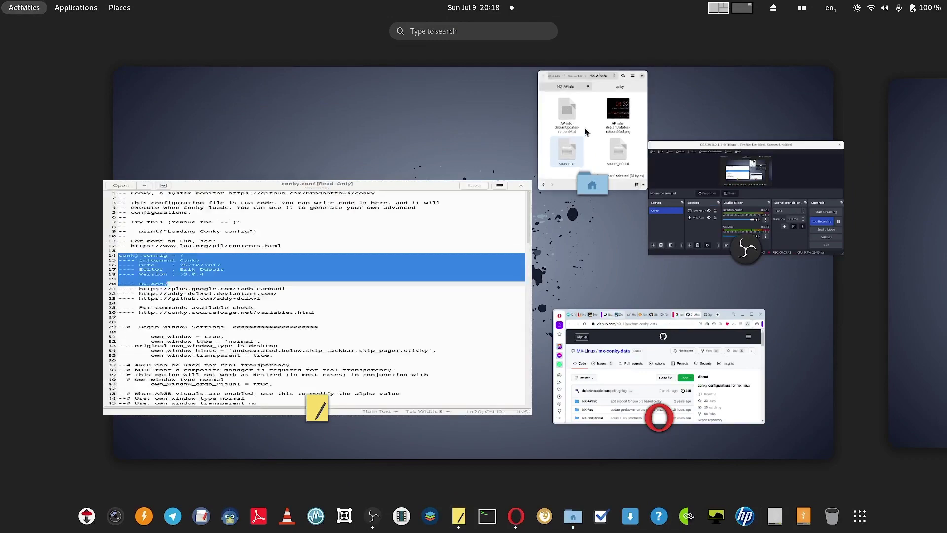
pyautogui.click(586, 129)
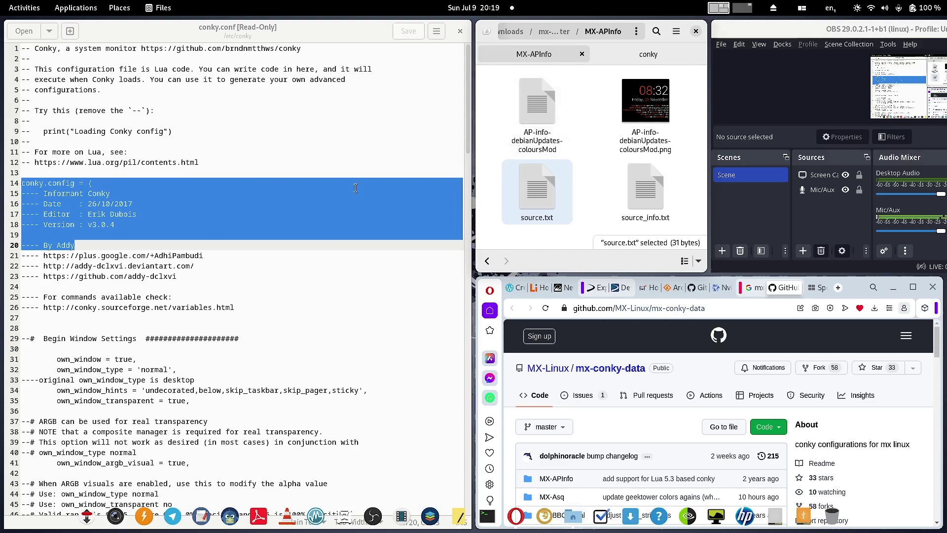
pyautogui.click(555, 141)
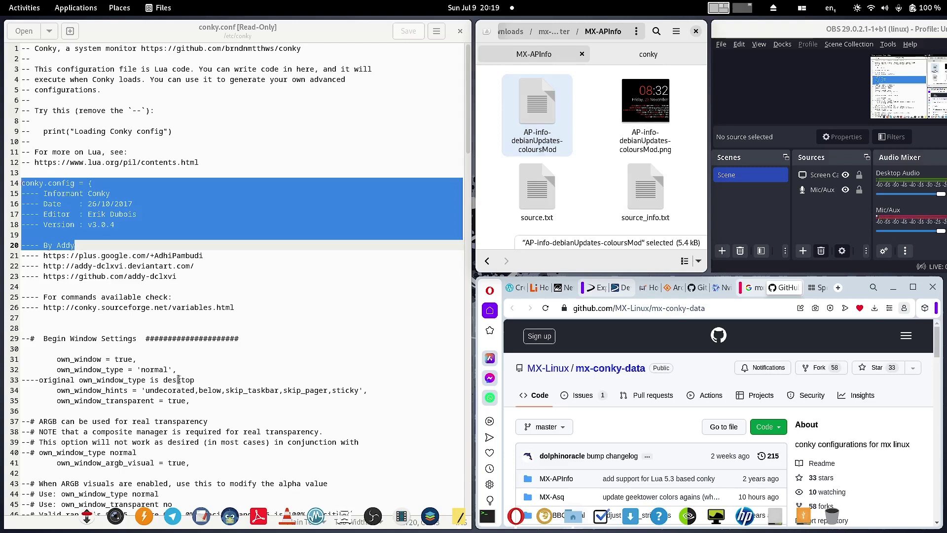
# Select the conky.conf contents from the end of line 182 back to conky.config on line 14.
pyautogui.scroll(-15, 455, 258)
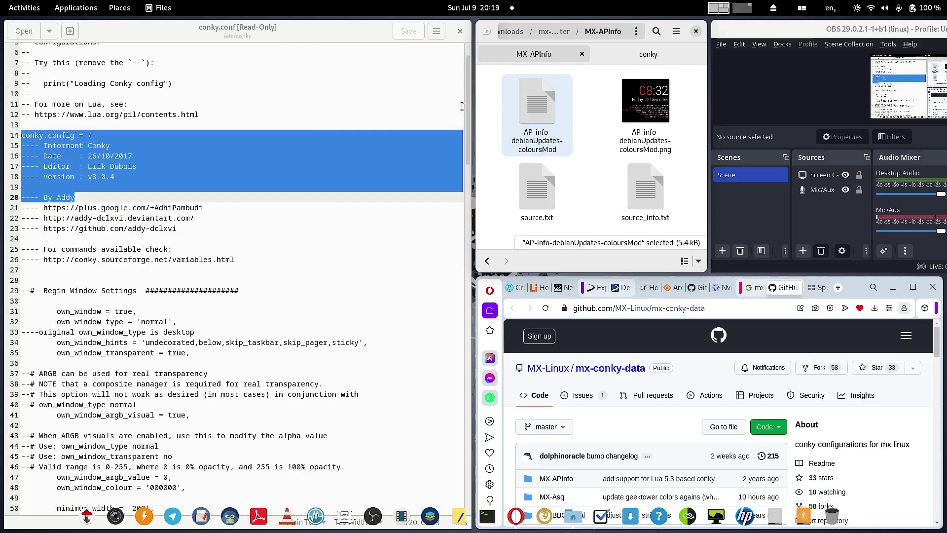
pyautogui.scroll(-20, 454, 257)
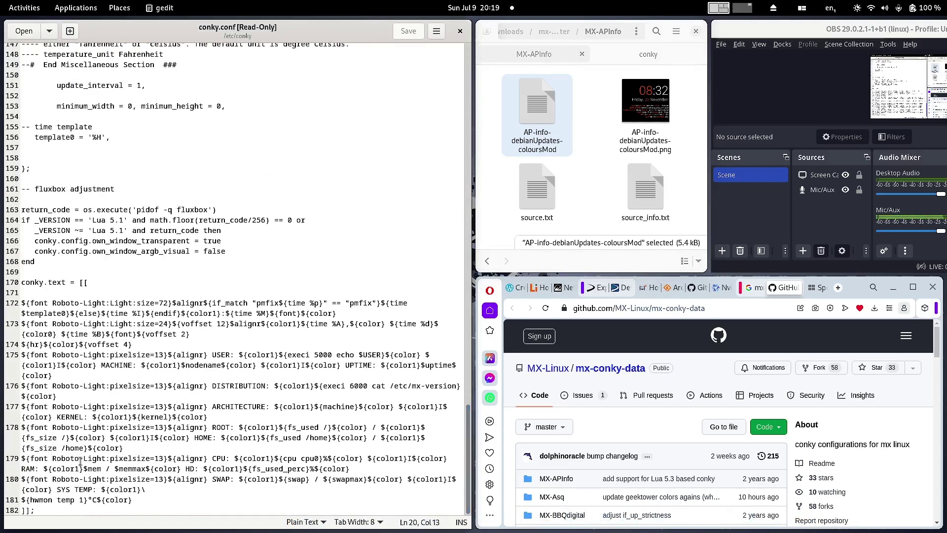
pyautogui.click(33, 511)
pyautogui.moveTo(33, 511); pyautogui.dragTo(18, 183)
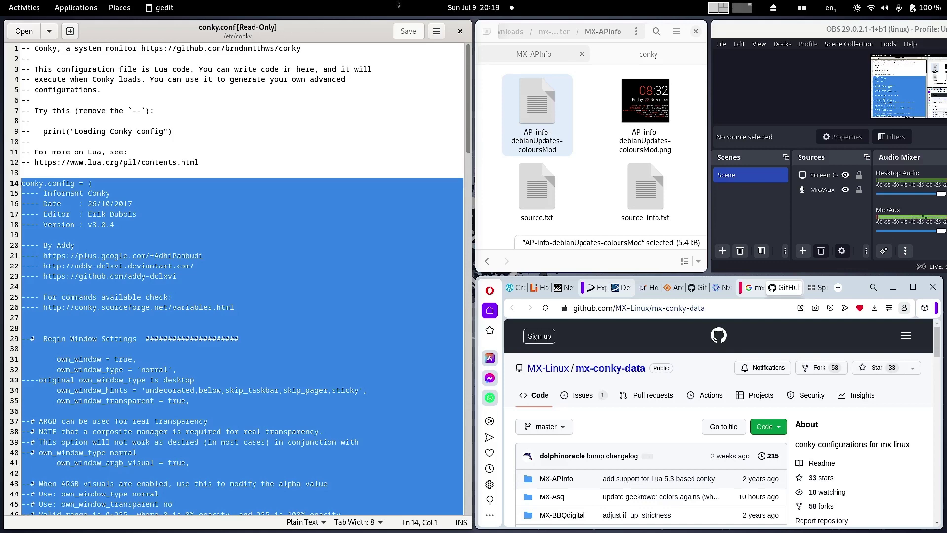
# Close the conky.conf editor window and the web browser.
pyautogui.click(460, 32)
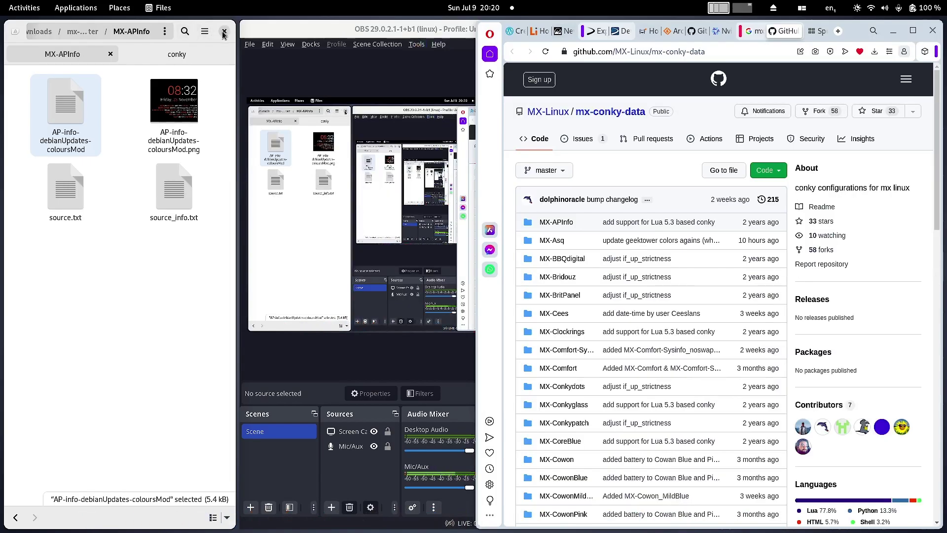
pyautogui.click(935, 33)
pyautogui.click(806, 312)
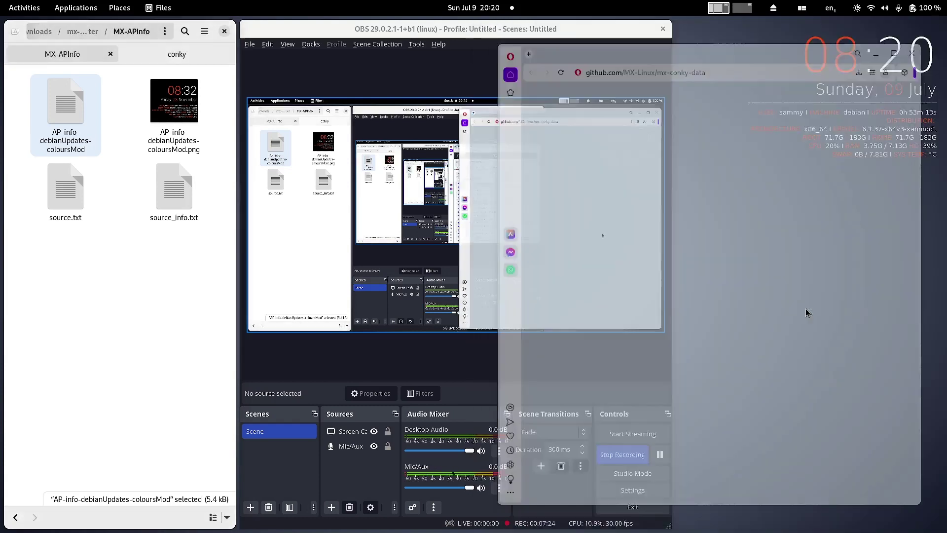
# Turn off window tiling and move the remaining windows aside so the desktop's Conky display is uncovered, keeping the MX-APInfo files within reach.
pyautogui.click(801, 11)
pyautogui.click(831, 33)
pyautogui.moveTo(776, 36); pyautogui.dragTo(482, 266)
pyautogui.moveTo(503, 31); pyautogui.dragTo(424, 525)
pyautogui.moveTo(436, 271); pyautogui.dragTo(715, 530)
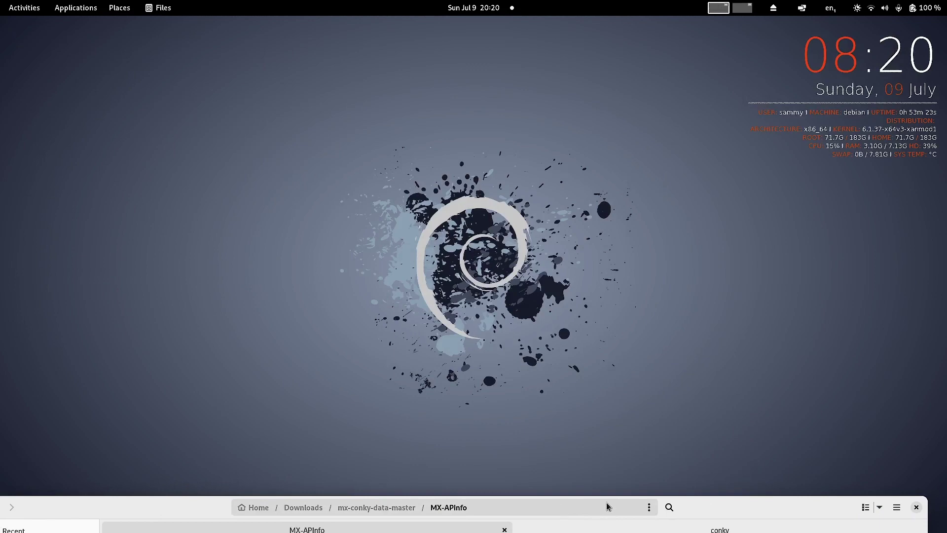
pyautogui.moveTo(775, 508); pyautogui.dragTo(761, 296)
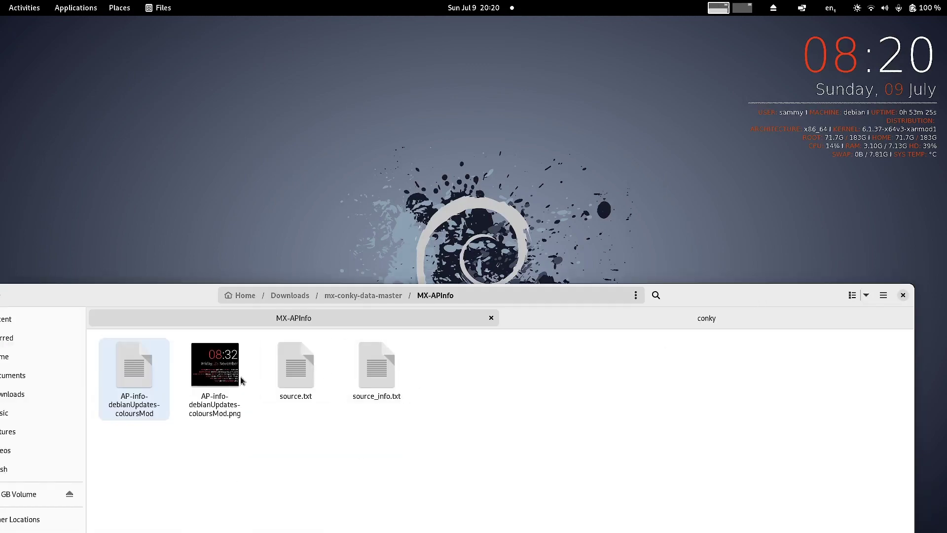
# Open AP-info-debianUpdates-coloursMod.png and place it beside the desktop's Conky display to compare the two.
pyautogui.doubleClick(225, 385)
pyautogui.moveTo(485, 176); pyautogui.dragTo(625, 50)
pyautogui.moveTo(752, 301); pyautogui.dragTo(785, 456)
pyautogui.moveTo(612, 53); pyautogui.dragTo(606, 41)
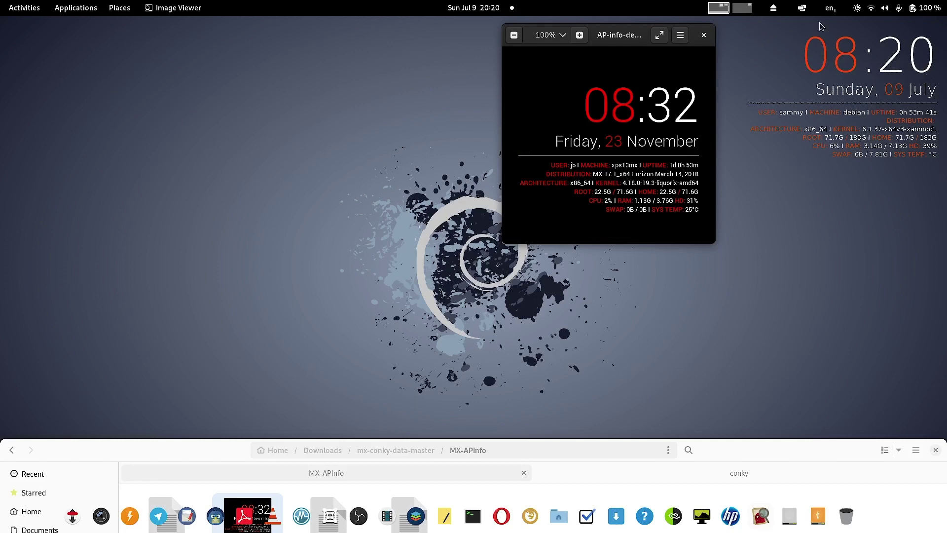
pyautogui.moveTo(613, 177)
pyautogui.moveTo(709, 215)
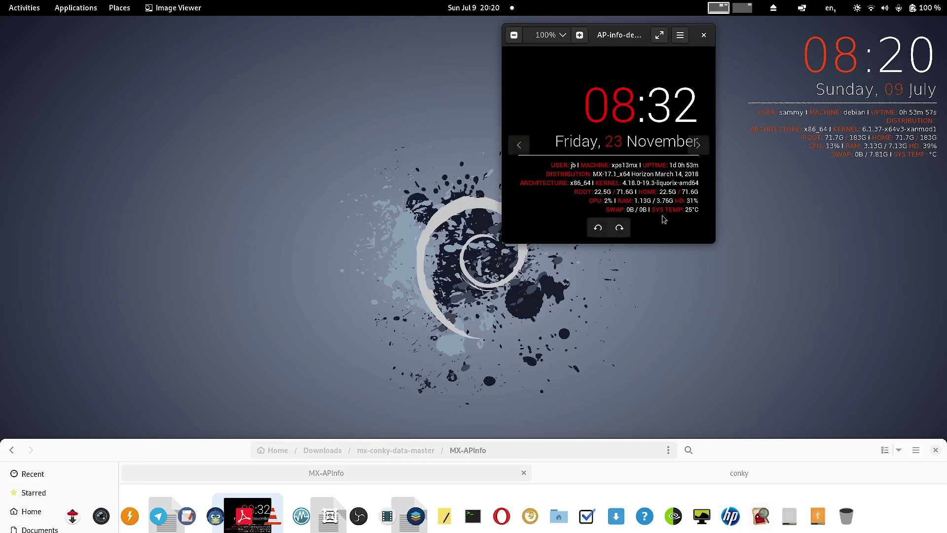
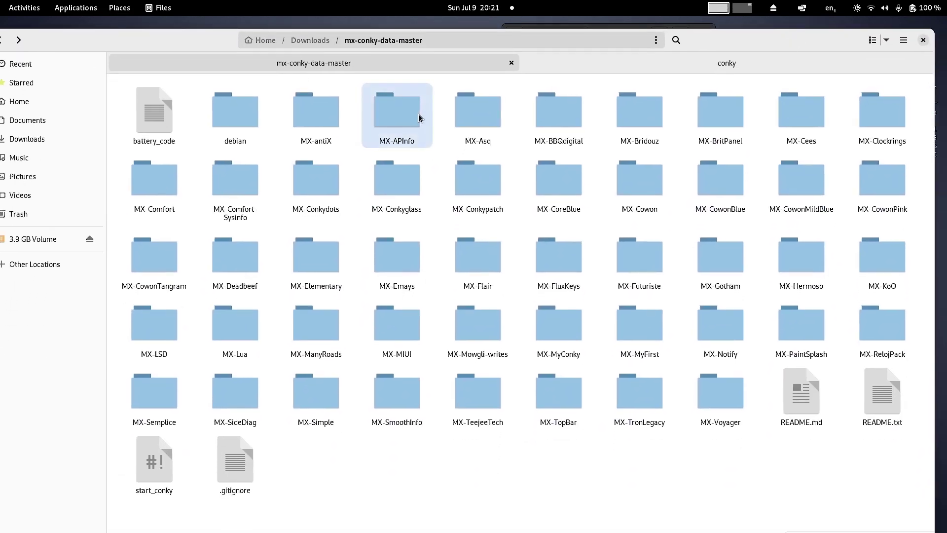
# Open the MX-APInfo folder in mx-conky-data-master, and open conky.conf from /etc/conky in the text editor.
pyautogui.doubleClick(417, 118)
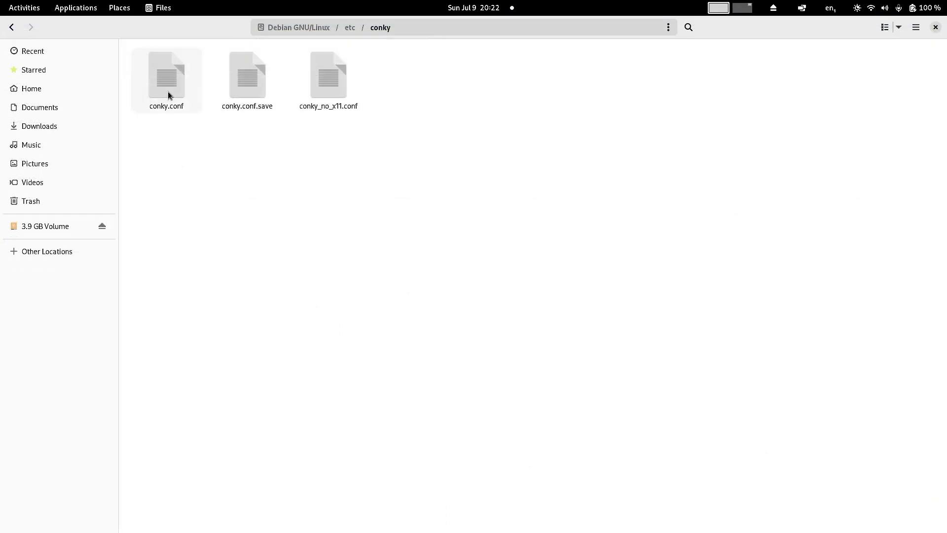
pyautogui.doubleClick(168, 95)
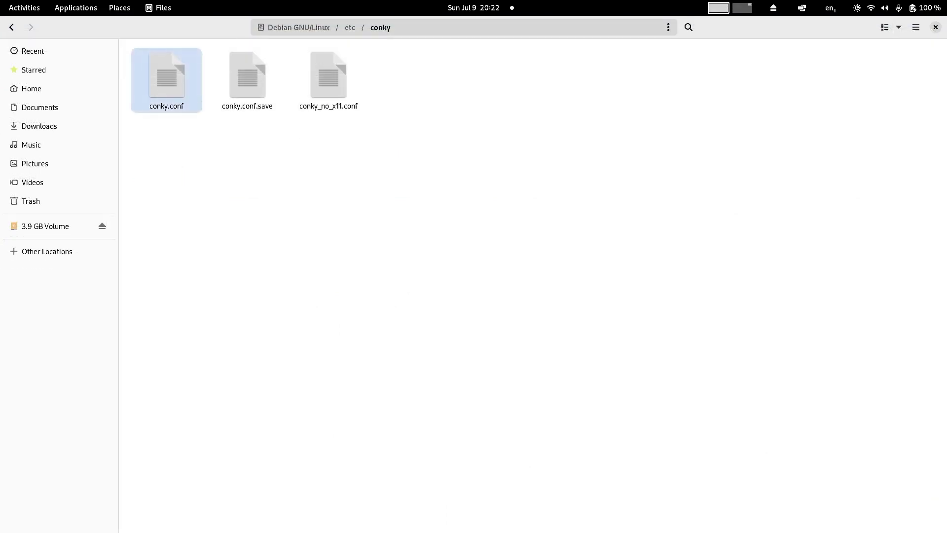
pyautogui.doubleClick(354, 29)
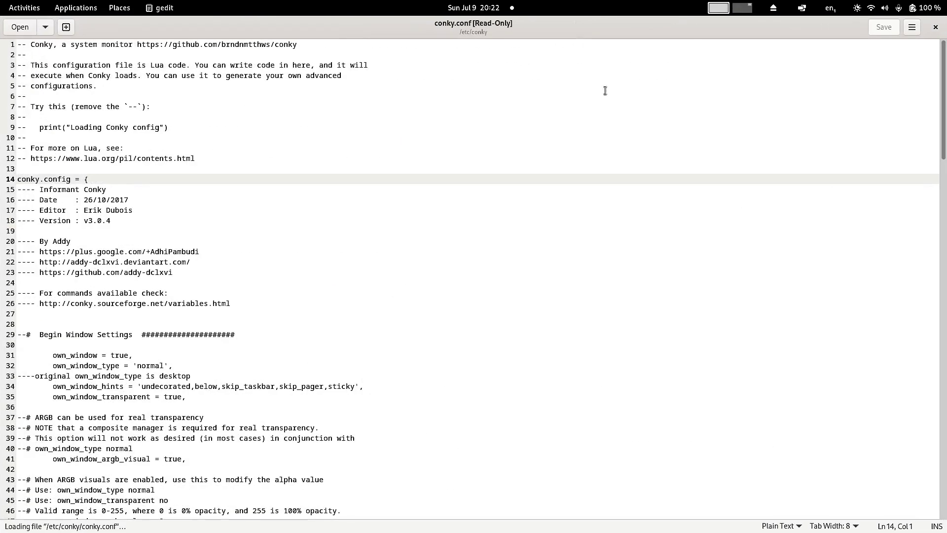
# Examine the window, font and colour settings in conky.conf, including the window type, alignment, font and colour scheme.
pyautogui.scroll(-1, 305, 288)
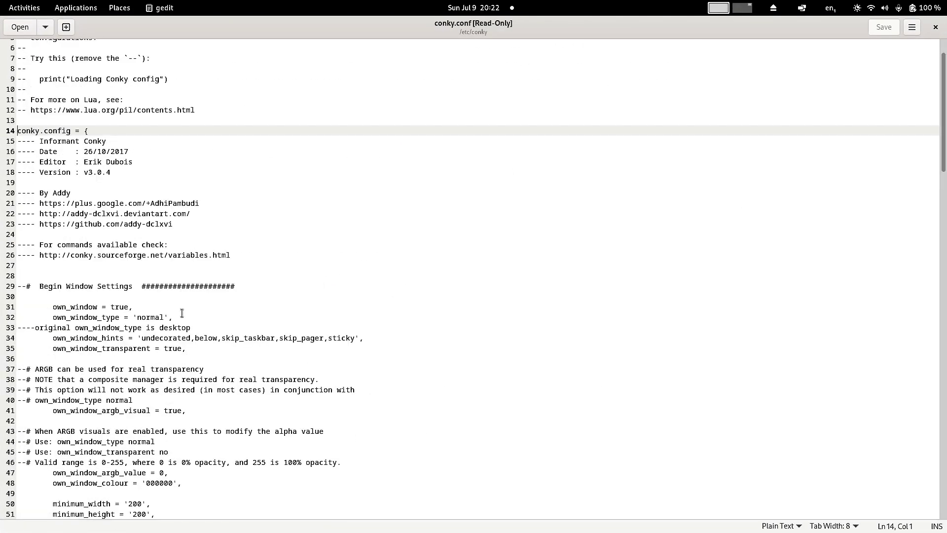
pyautogui.scroll(-2, 168, 351)
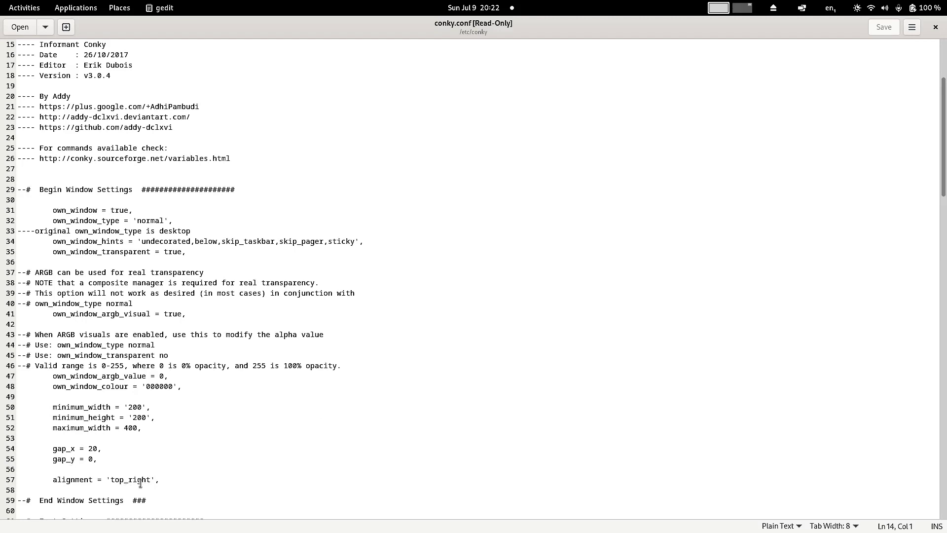
pyautogui.scroll(-8, 356, 455)
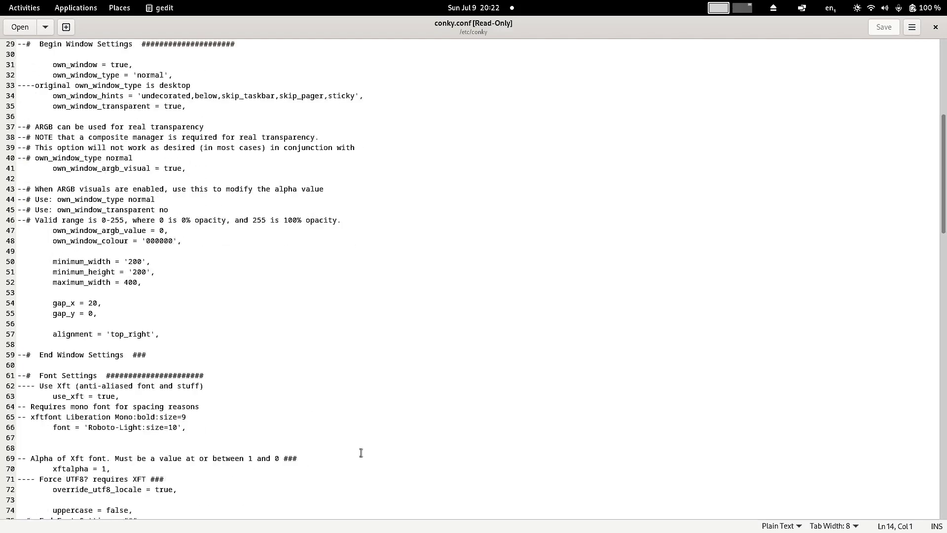
pyautogui.scroll(-2, 341, 456)
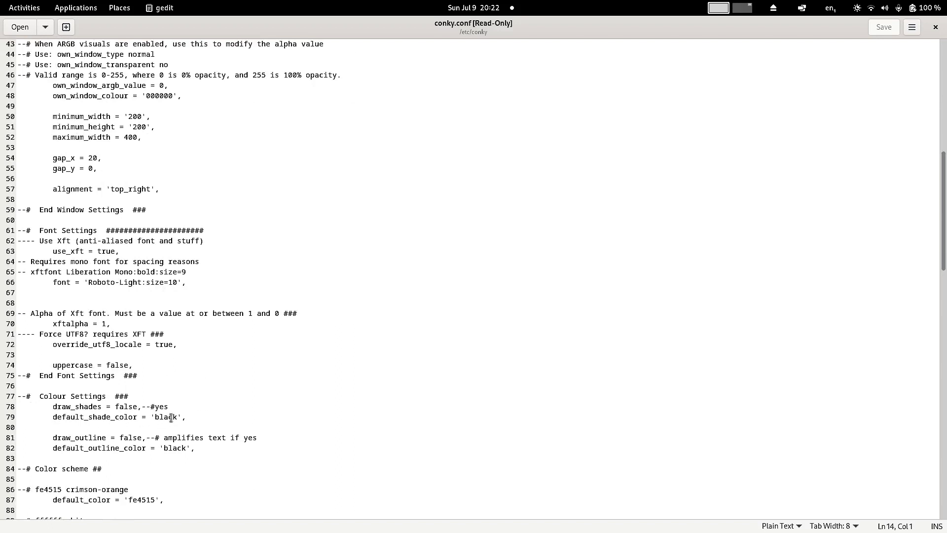
pyautogui.scroll(-2, 101, 448)
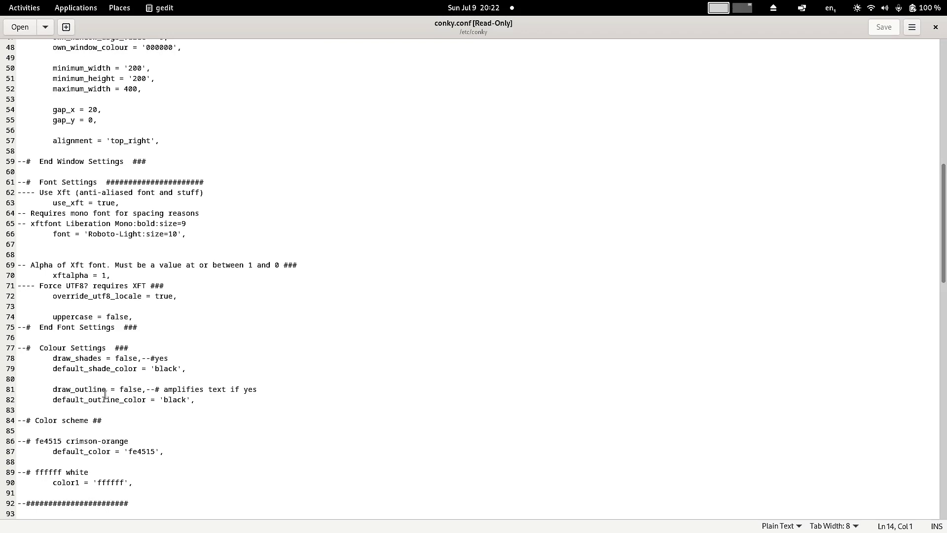
pyautogui.scroll(-4, 88, 430)
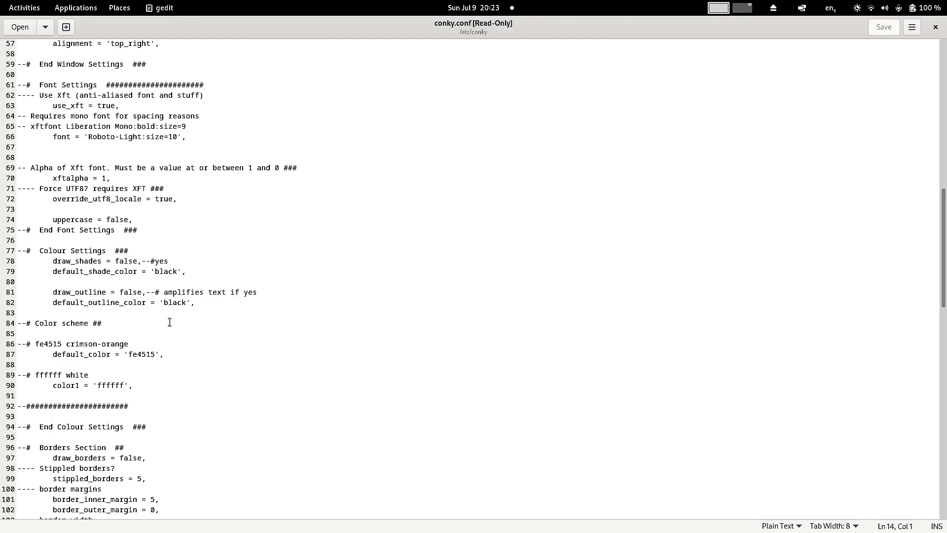
pyautogui.scroll(-5, 186, 373)
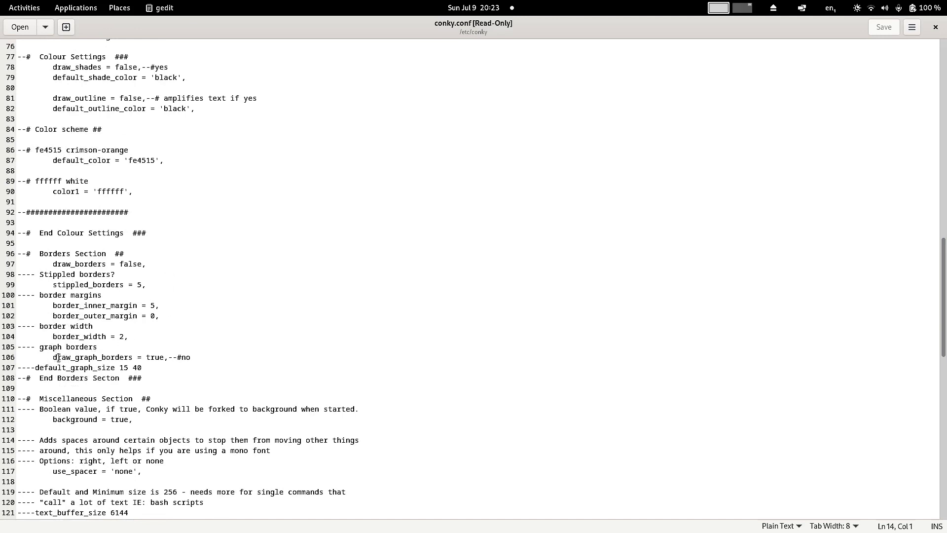
# Review the borders and miscellaneous sections through the conky.text block at the end of conky.conf, and return to the colour settings.
pyautogui.scroll(-4, 160, 418)
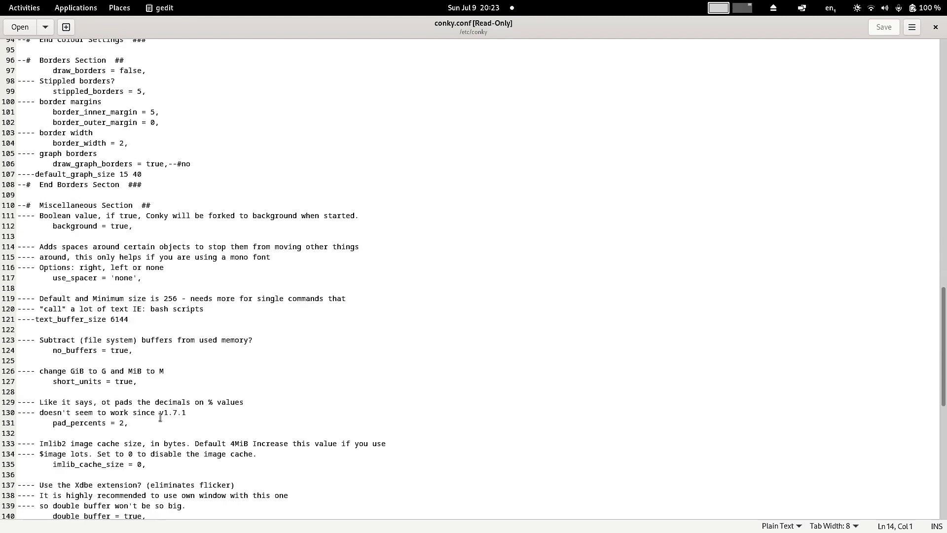
pyautogui.scroll(-2, 161, 418)
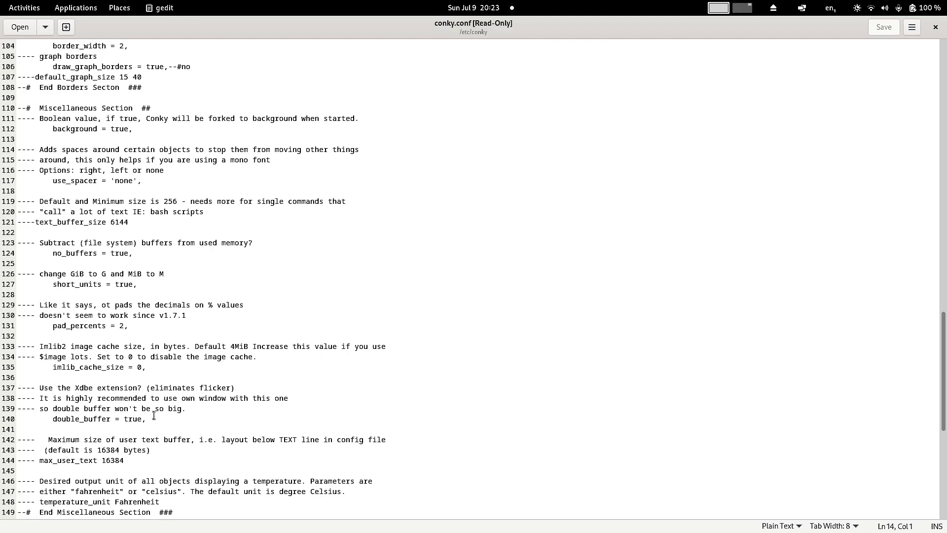
pyautogui.scroll(-3, 123, 412)
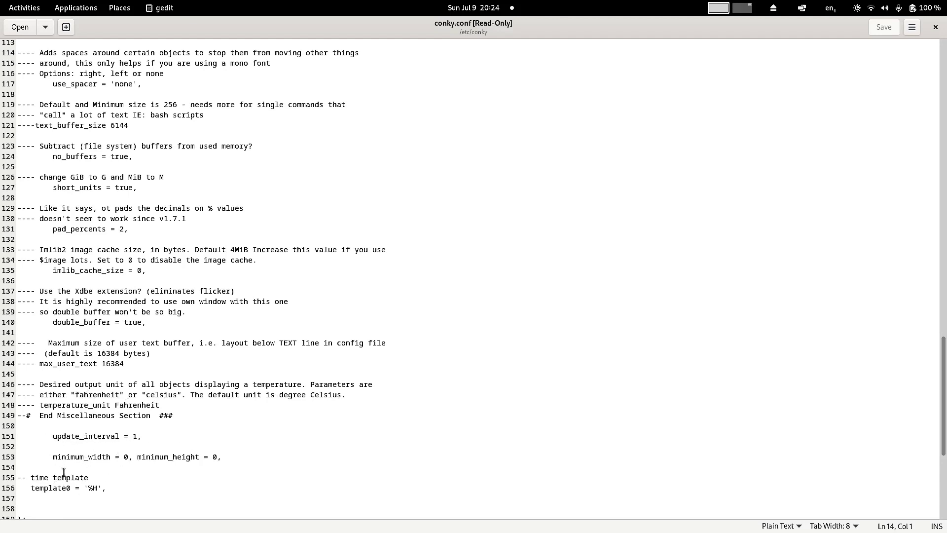
pyautogui.scroll(-5, 140, 444)
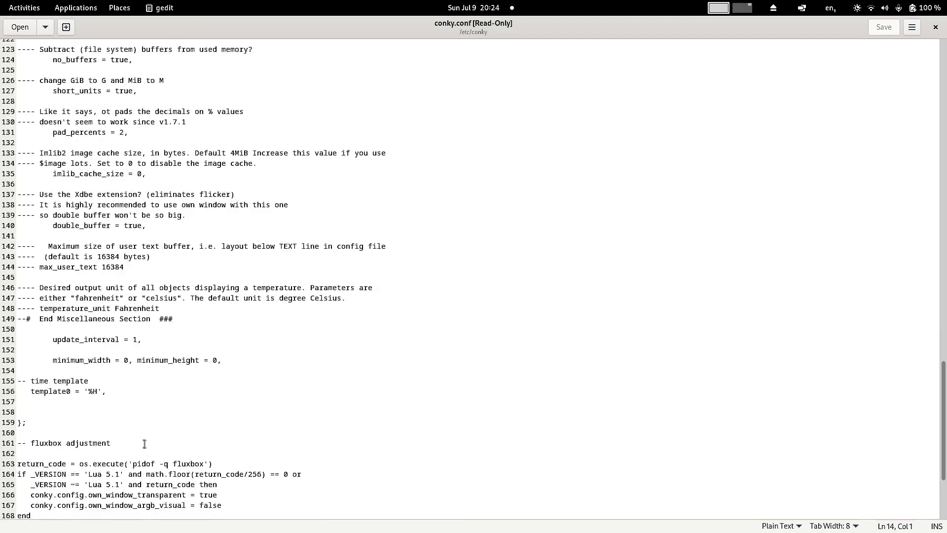
pyautogui.scroll(-3, 124, 420)
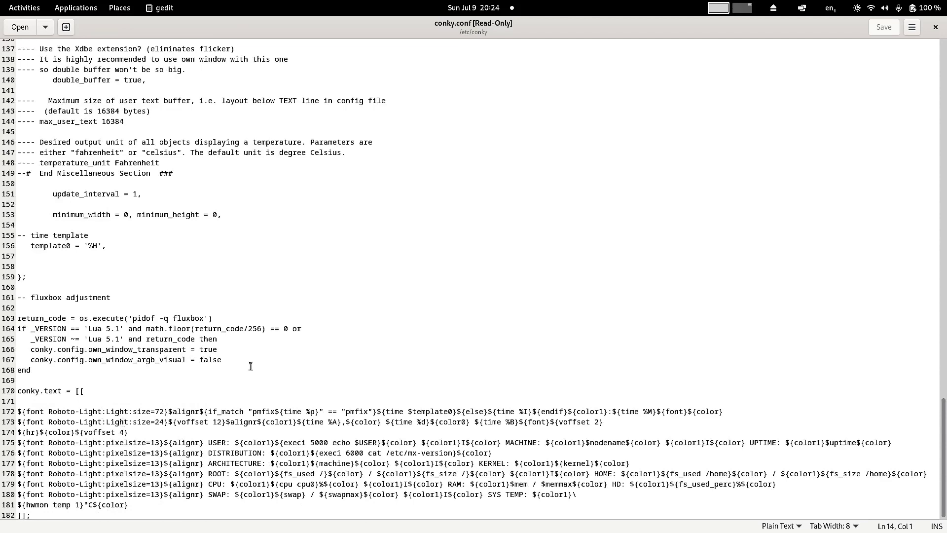
pyautogui.scroll(6, 285, 337)
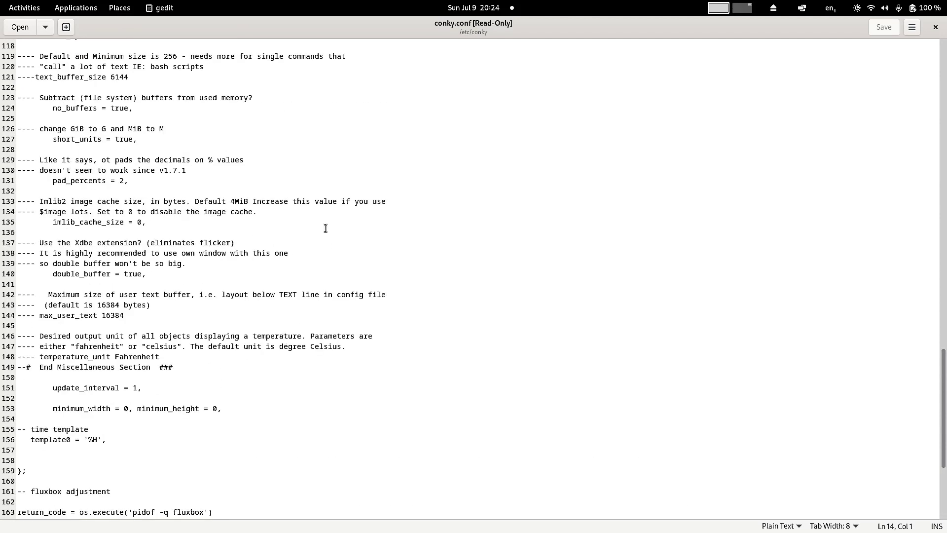
pyautogui.scroll(8, 316, 227)
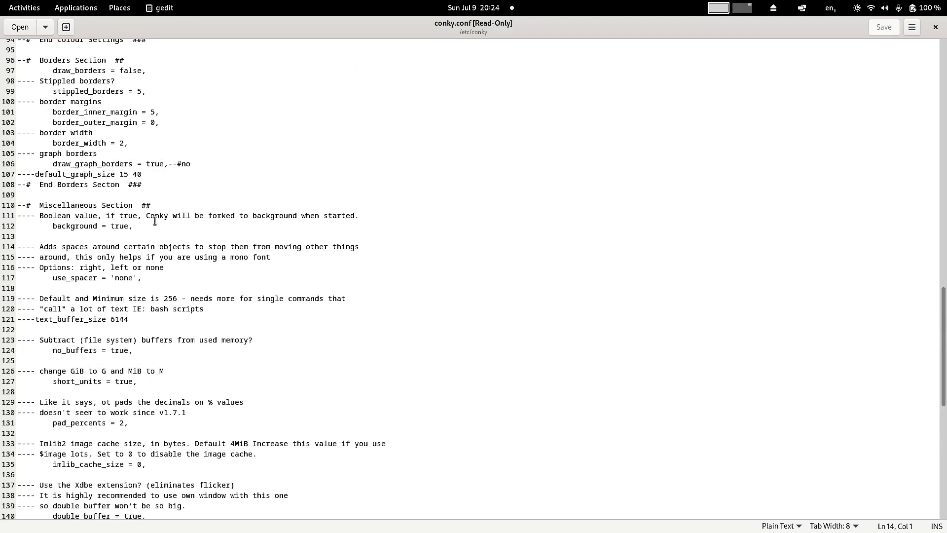
pyautogui.scroll(8, 155, 221)
pyautogui.scroll(5, 111, 217)
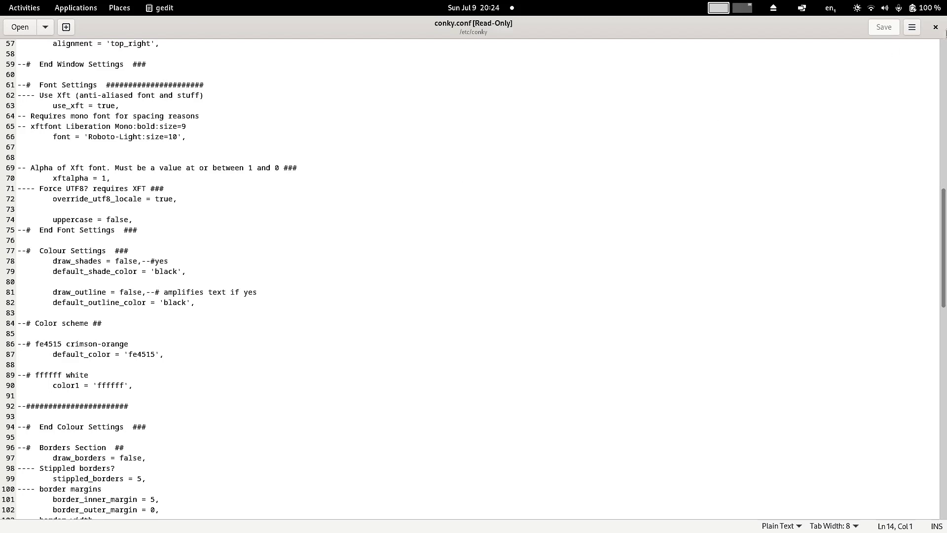
# Close the conky.conf editor and the file manager to compare the preview image with the desktop's Conky display again.
pyautogui.click(936, 28)
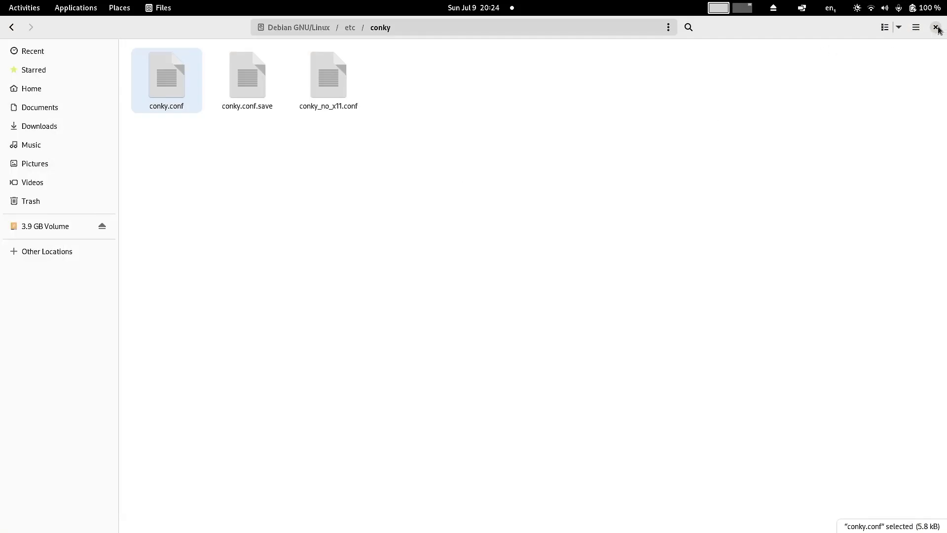
pyautogui.click(937, 27)
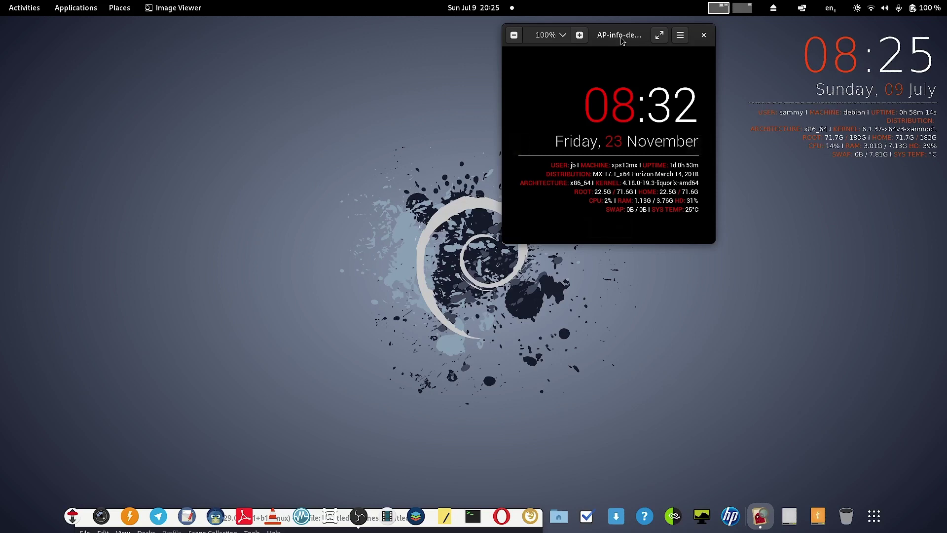
pyautogui.moveTo(620, 93)
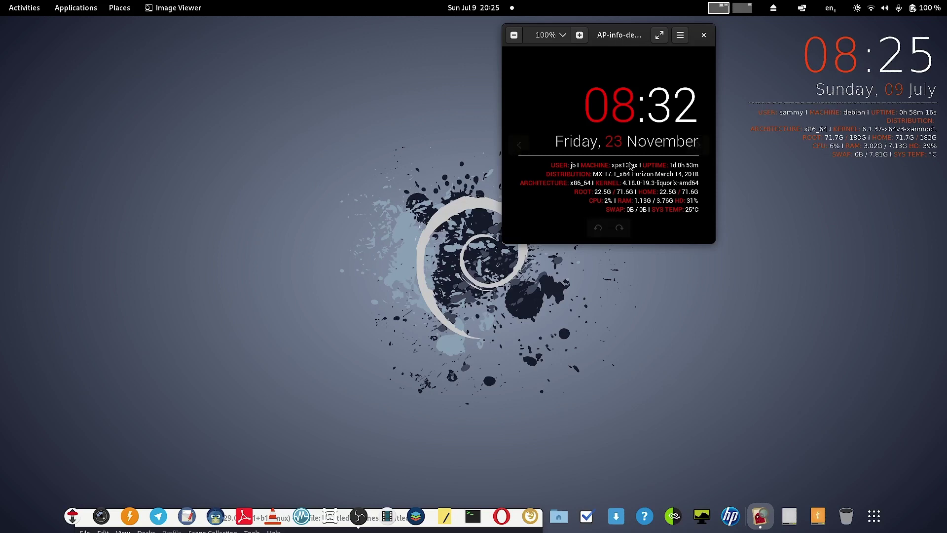